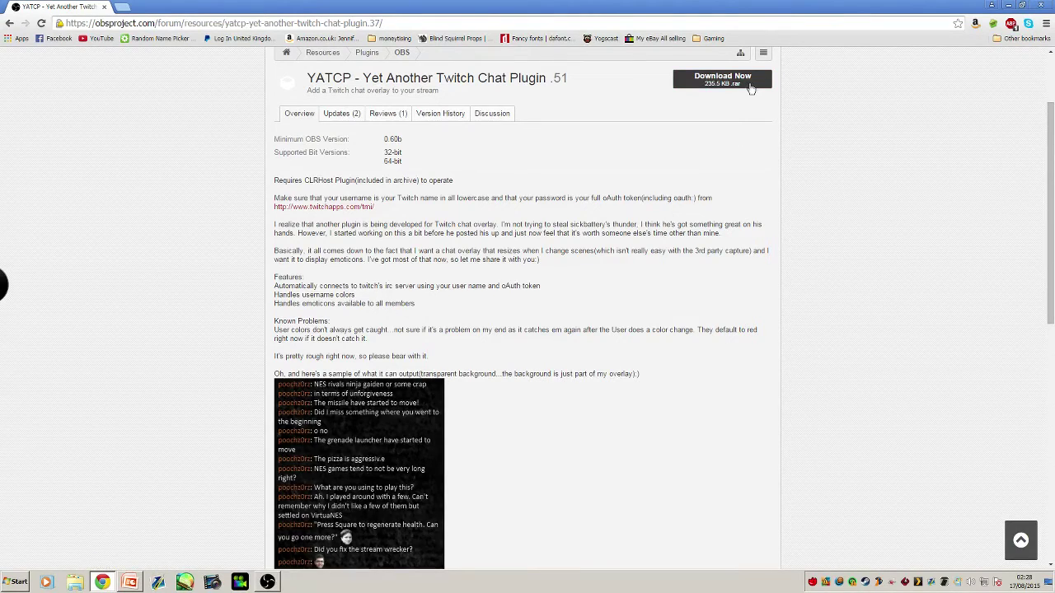
Step: Download the YATCP plugin .rar archive with the forum page's Download Now button
scroll(584, 341, "down", 3)
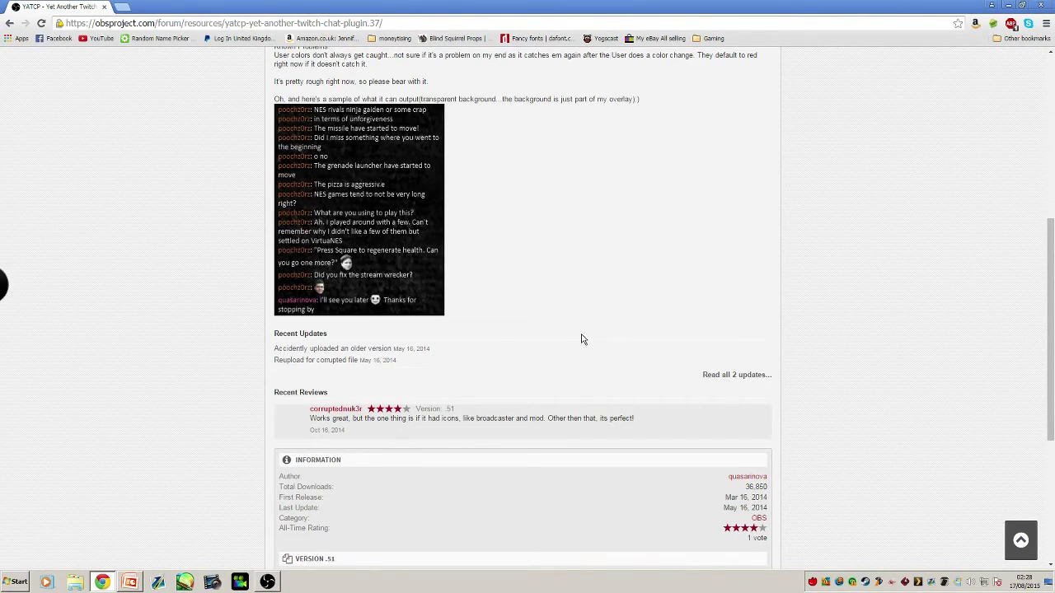
scroll(581, 338, "down", 1)
scroll(581, 336, "up", 3)
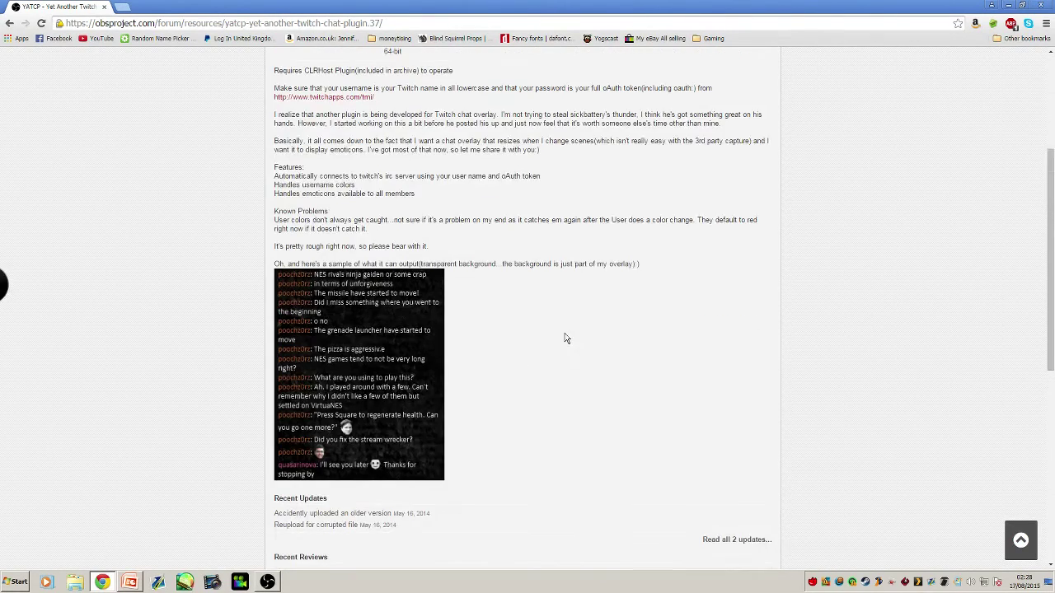
scroll(566, 338, "down", 1)
scroll(565, 338, "up", 4)
left_click(730, 199)
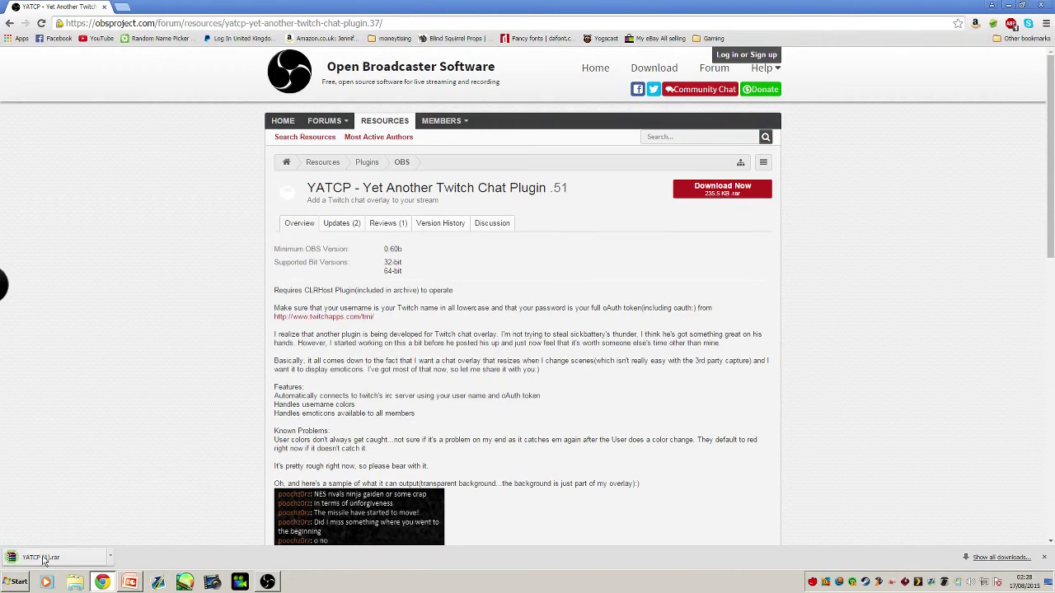
Step: Open YATCP (1).rar in WinRAR, dismiss the evaluation reminder, and browse into YATCP\x64
left_click(44, 561)
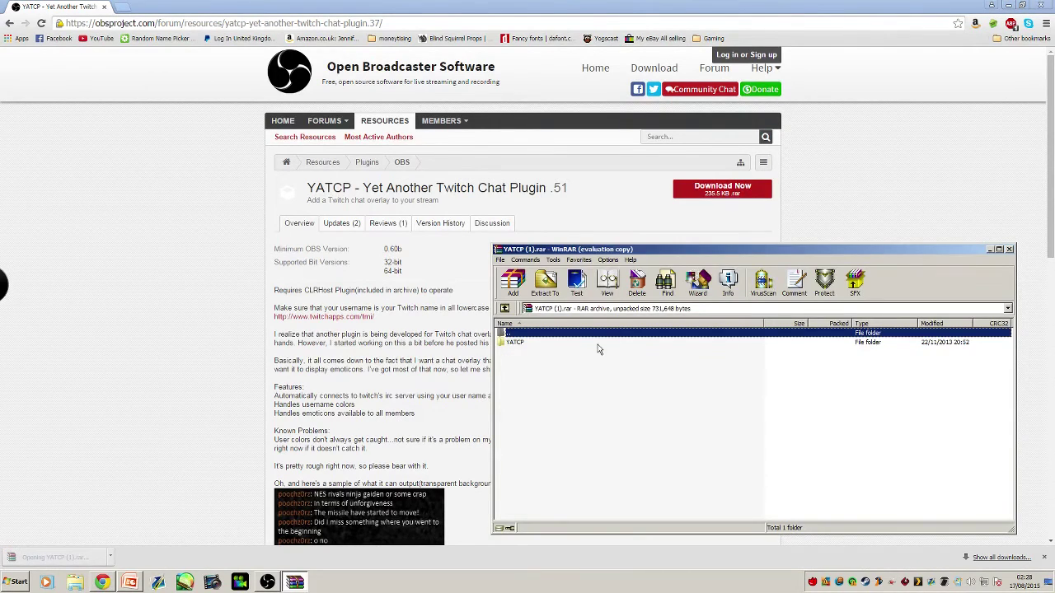
left_click(810, 398)
double_click(524, 344)
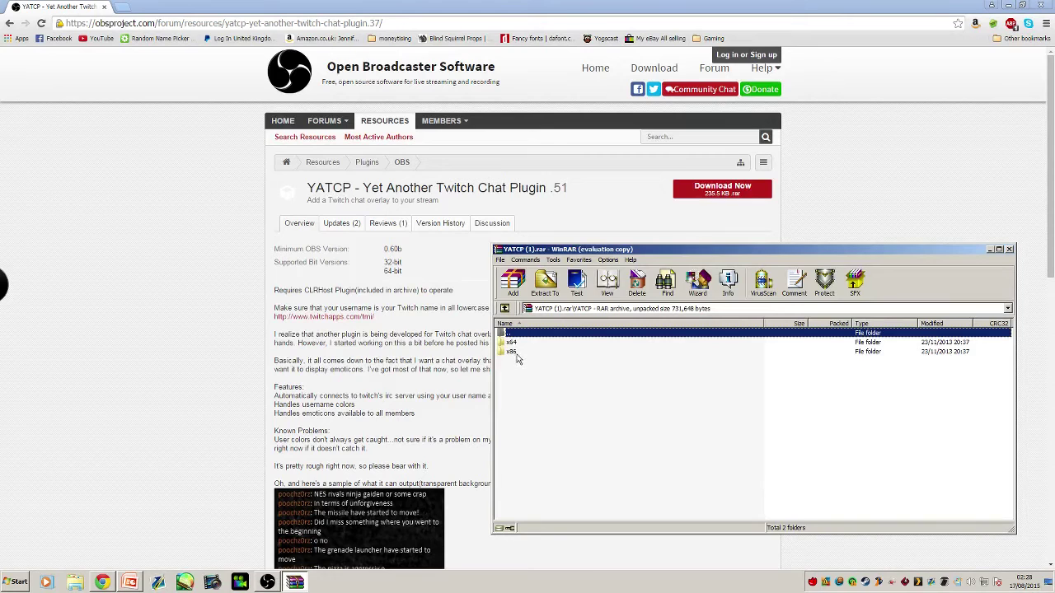
double_click(516, 343)
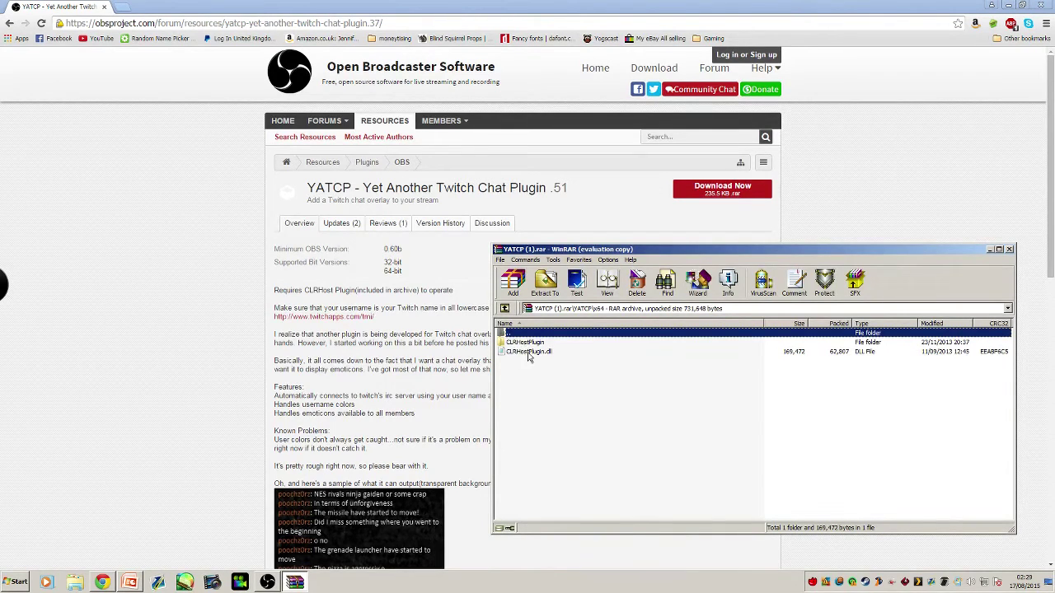
Step: Open the OBS installation folder through the OBS shortcut's Properties > Open File Location
right_click(267, 582)
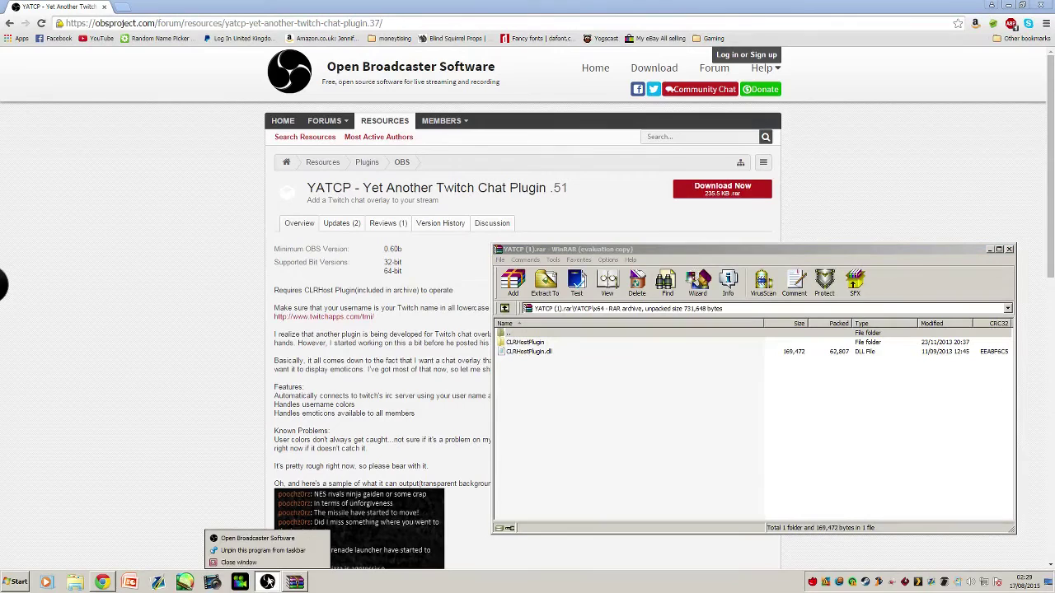
right_click(278, 541)
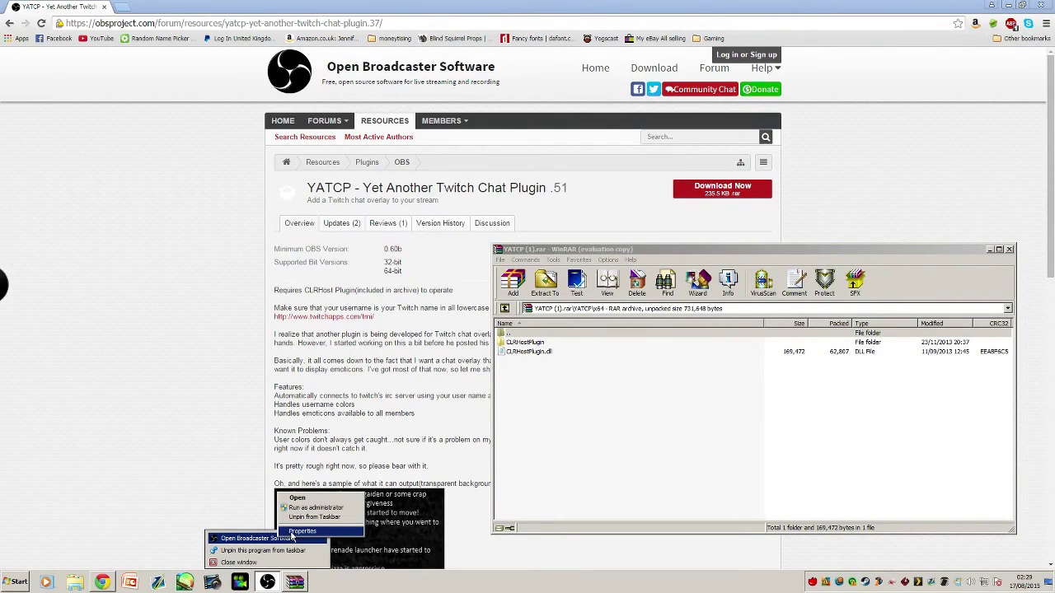
left_click(302, 533)
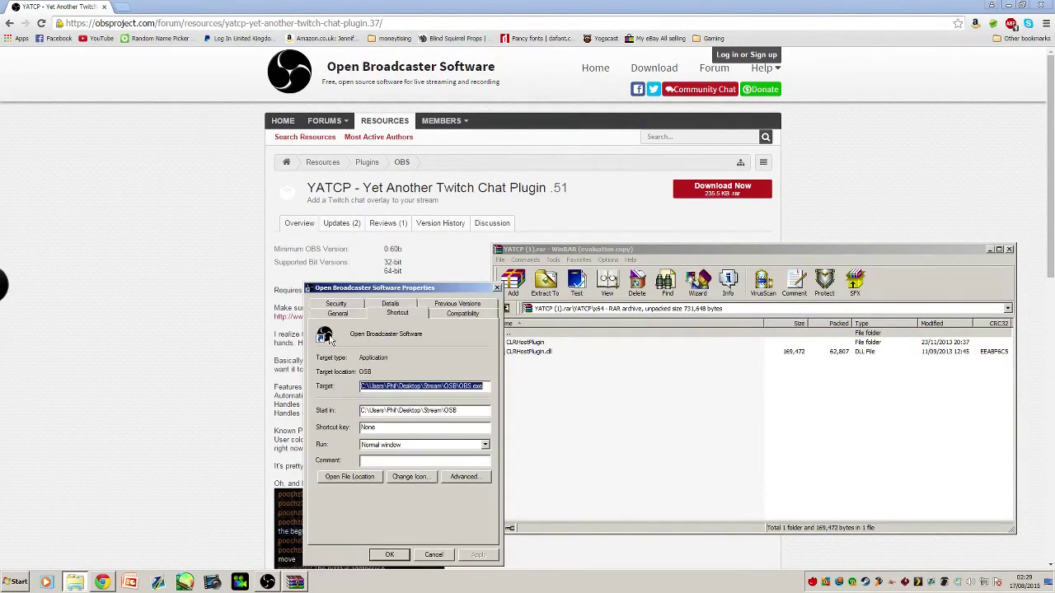
left_click(349, 477)
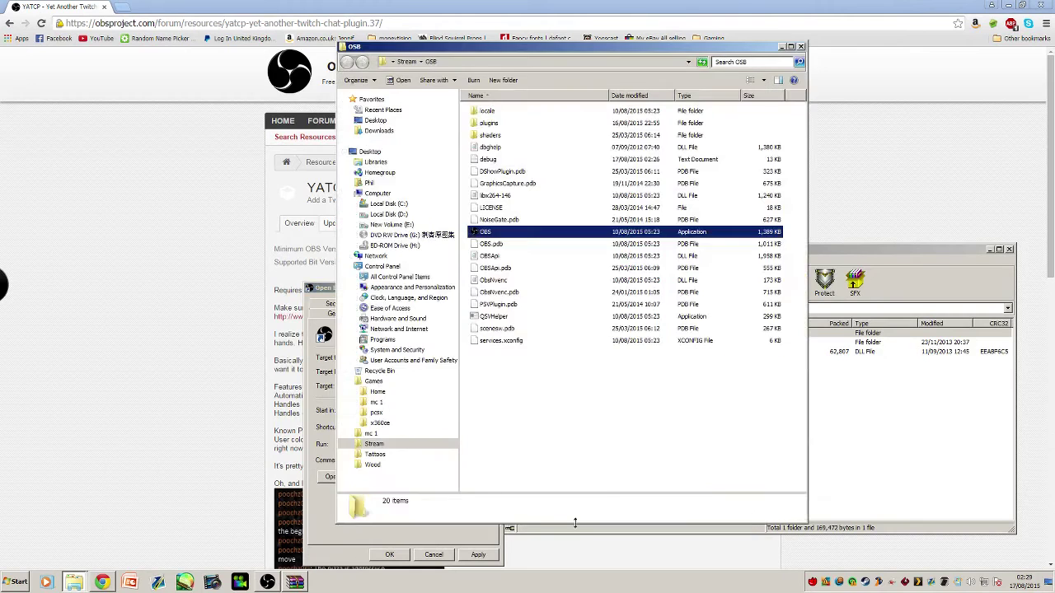
left_click(331, 534)
left_click(497, 288)
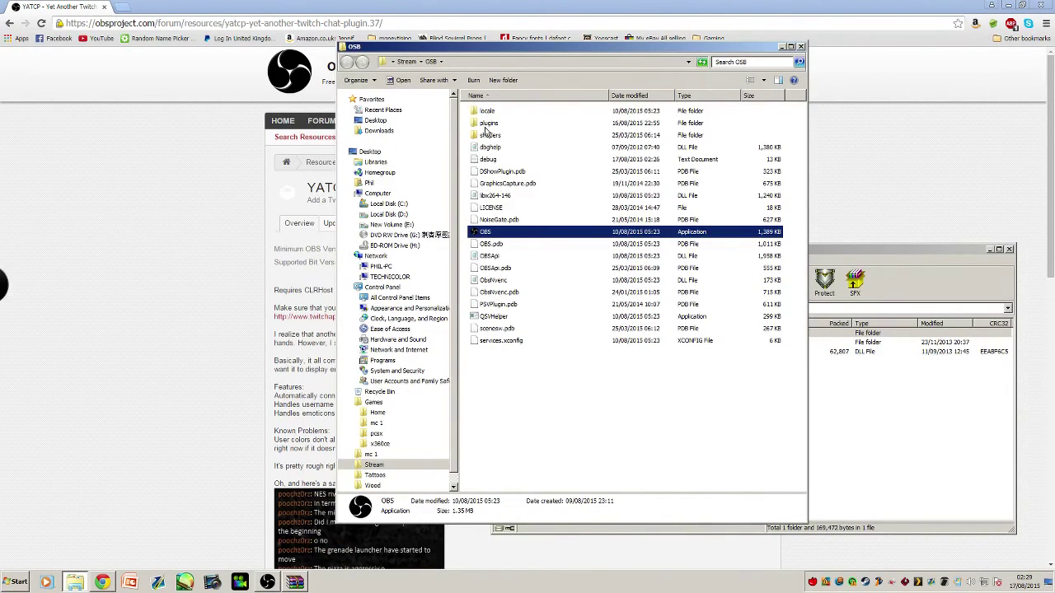
Step: Open the plugins\CLRHostPlugin folder in the OBS installation directory
left_click(487, 124)
double_click(487, 125)
left_click(837, 410)
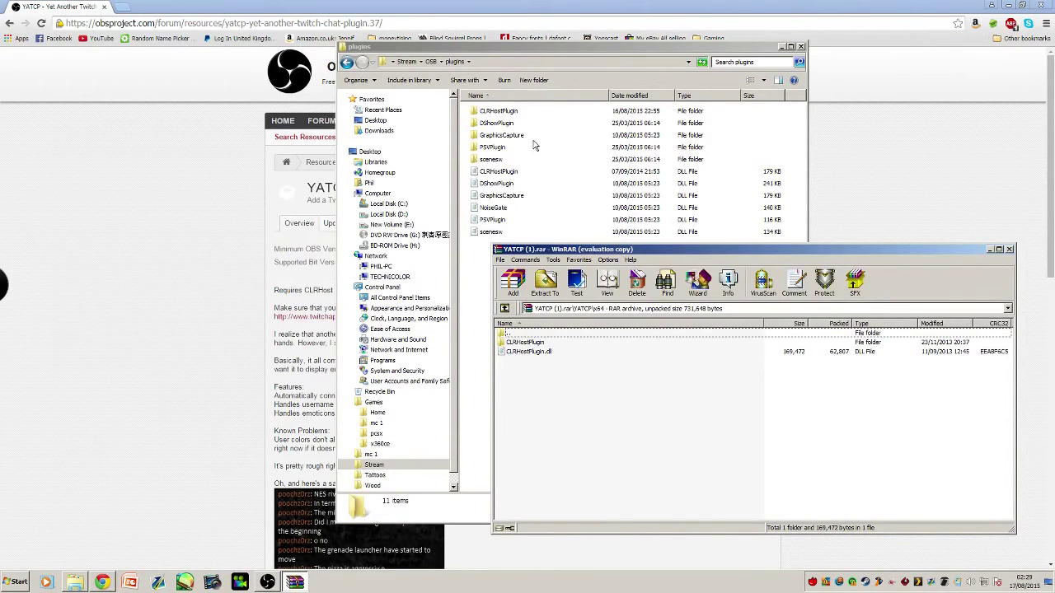
left_click(511, 173)
left_click(492, 113)
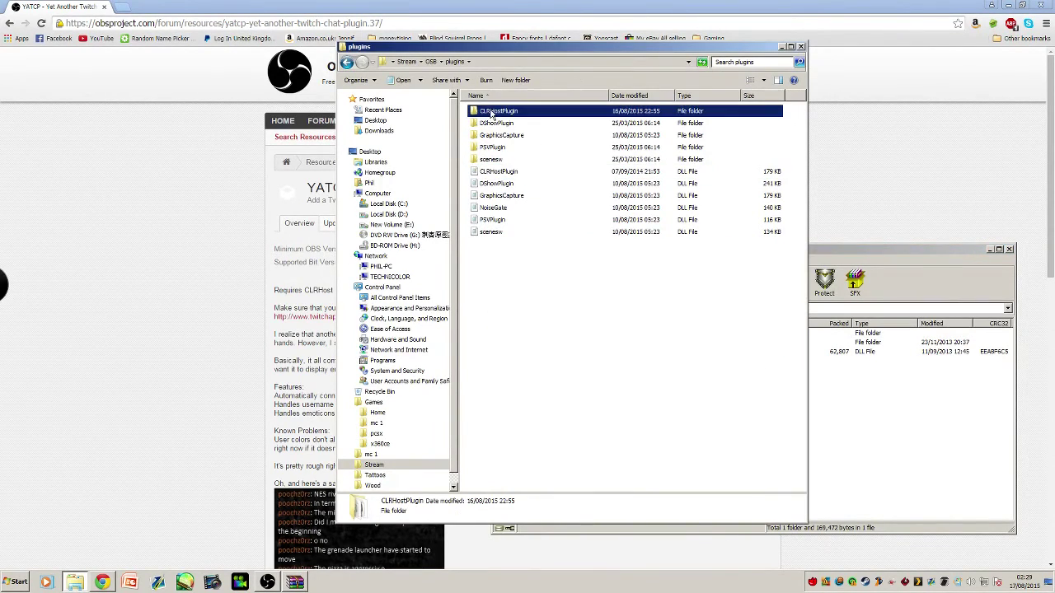
double_click(484, 119)
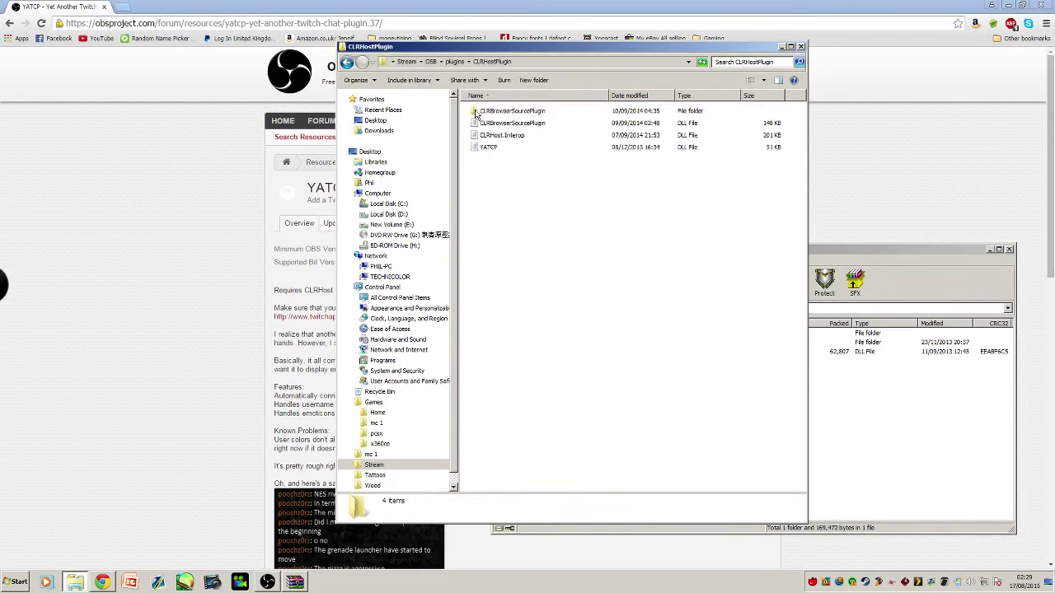
Step: Open the CLRHostPlugin folder inside the archive, then close WinRAR
left_click(859, 432)
double_click(515, 343)
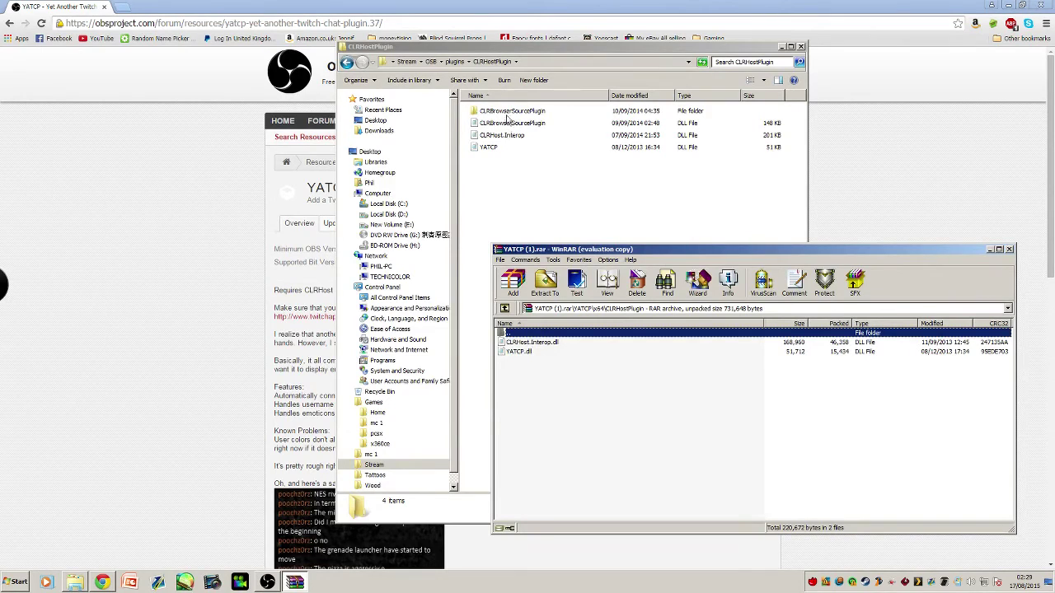
left_click(1010, 249)
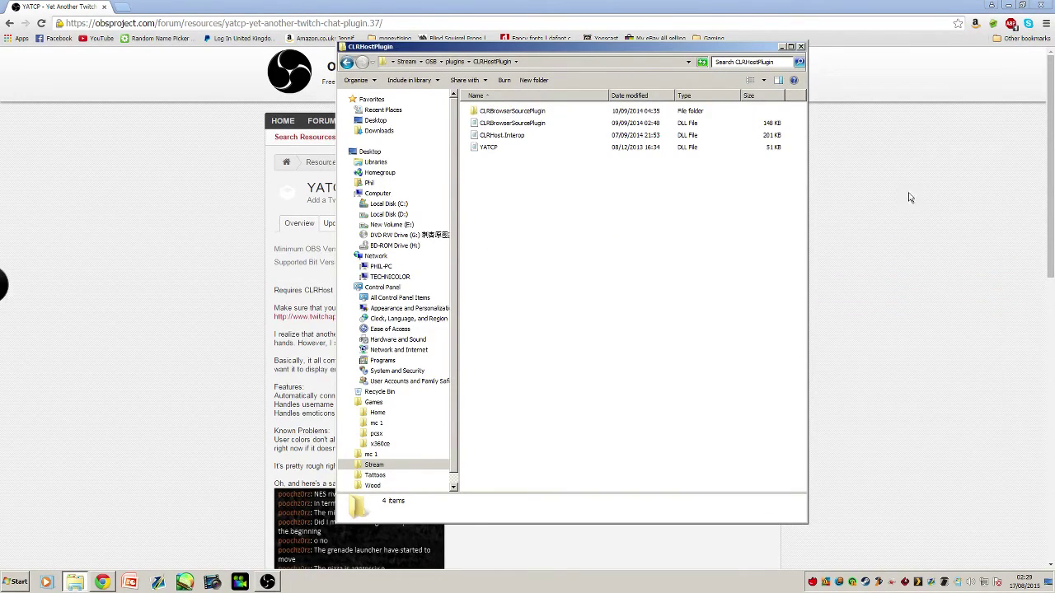
Step: Close the CLRHostPlugin Explorer window and open the OBS Sources list's add-source menu
left_click(801, 47)
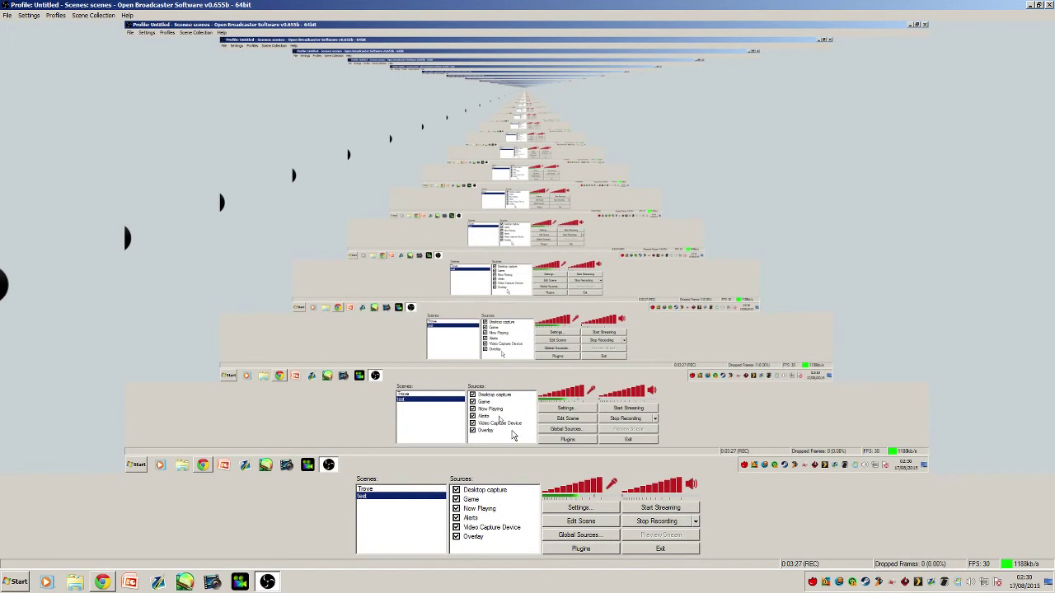
right_click(494, 546)
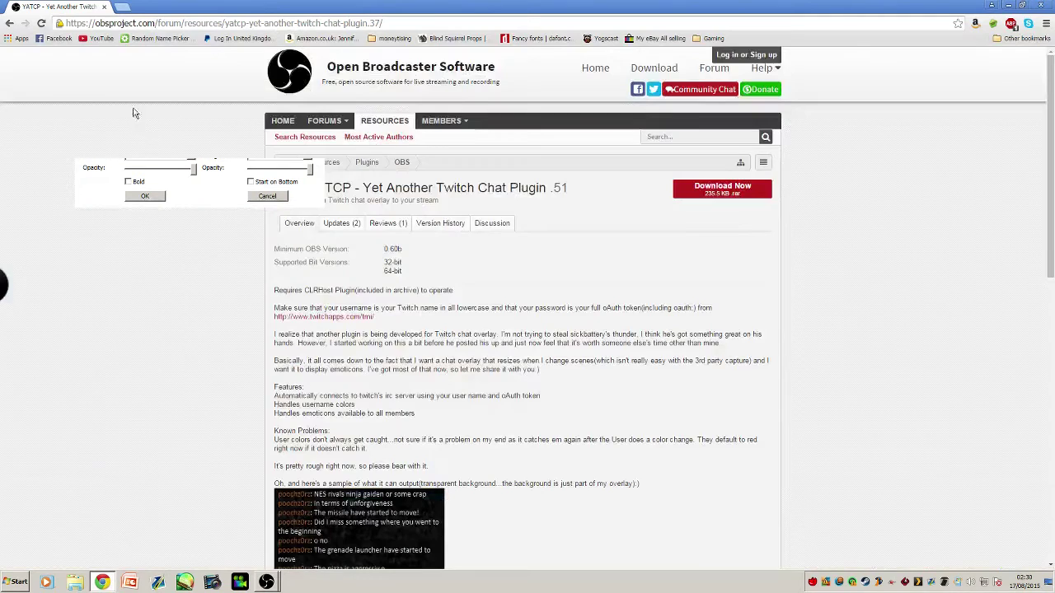
Step: Generate a Twitch chat OAuth token at twitchapps.com/tmi and copy it
left_click(337, 320)
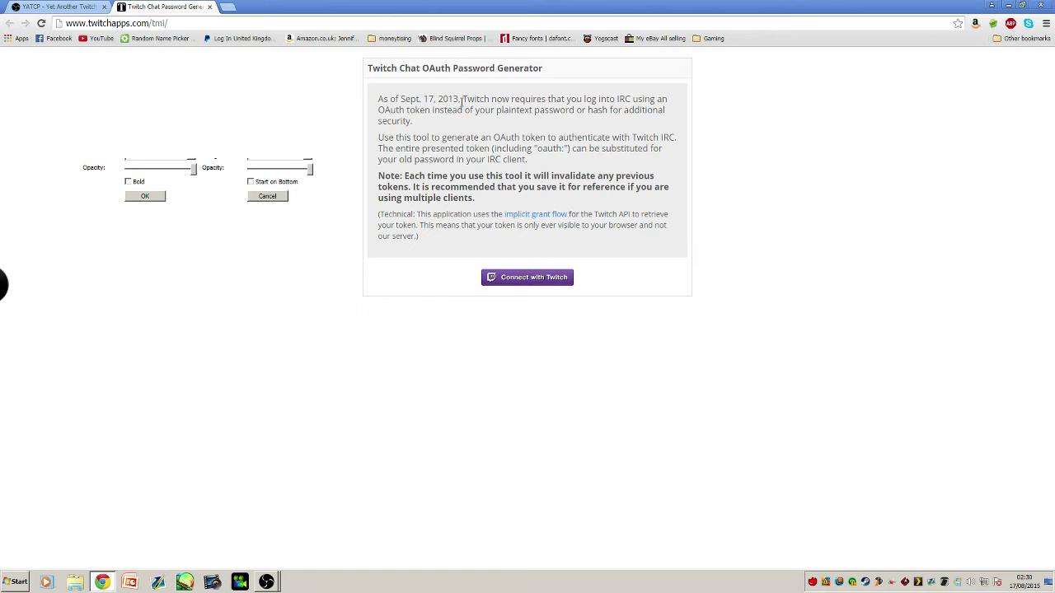
left_click(518, 280)
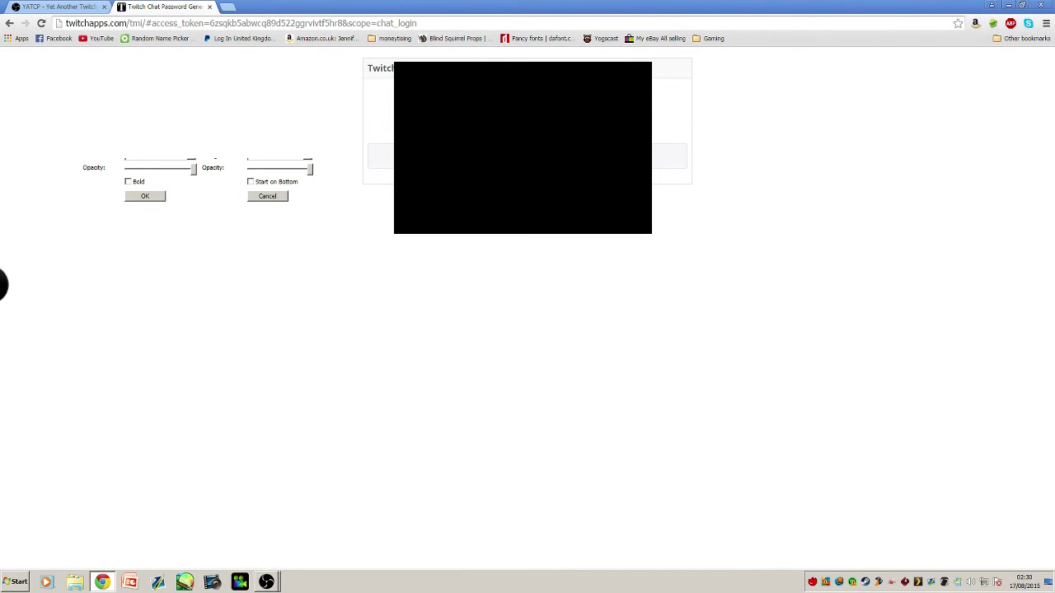
right_click(502, 109)
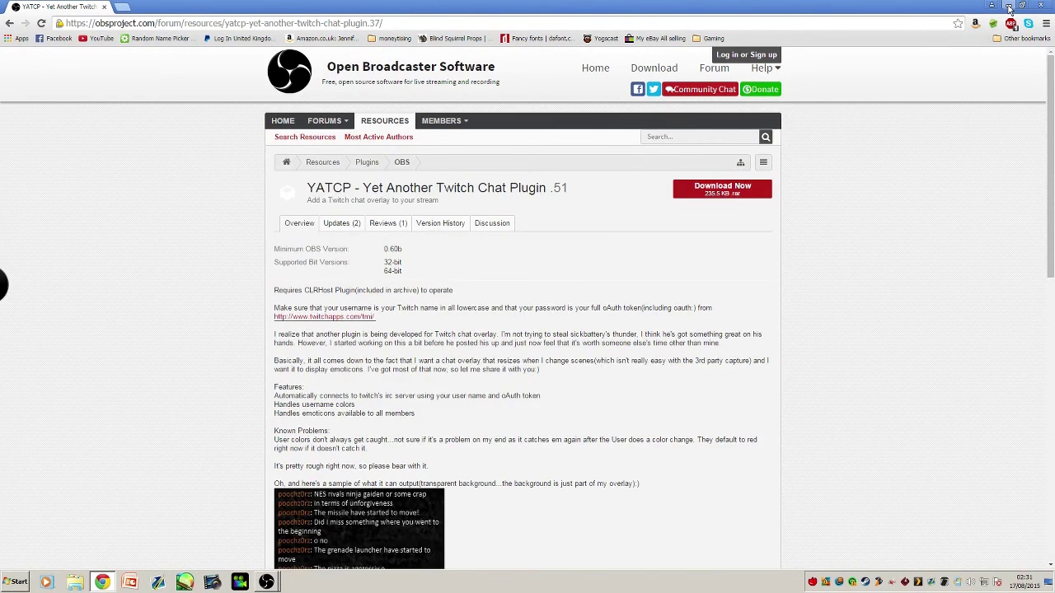
Step: Set the YATCP font size to 24, save the configuration, and toggle the Desktop capture source
left_click(1008, 7)
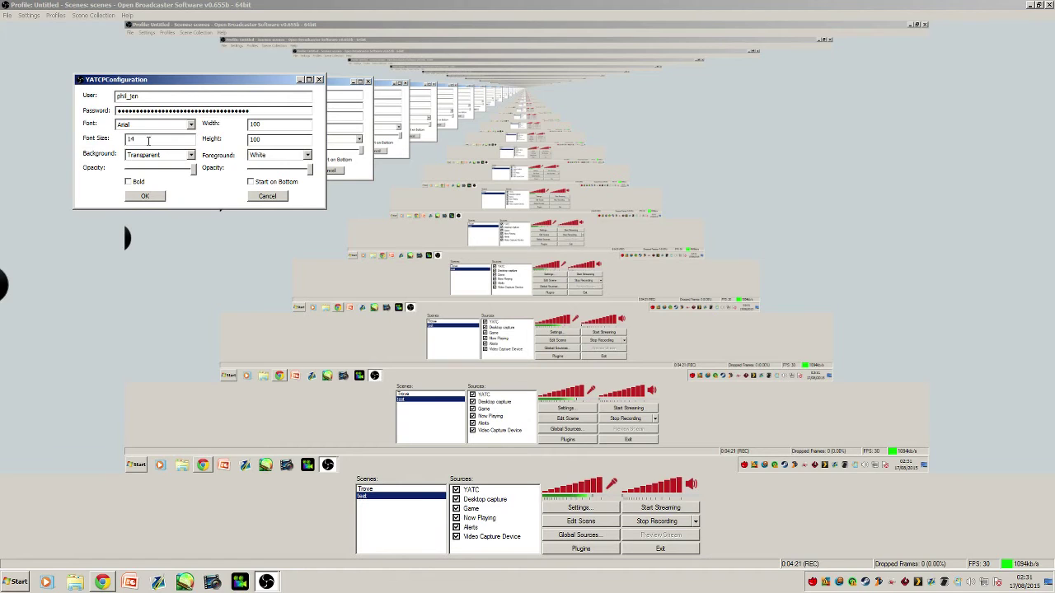
left_click_drag(149, 141, 107, 140)
type("24")
left_click(143, 197)
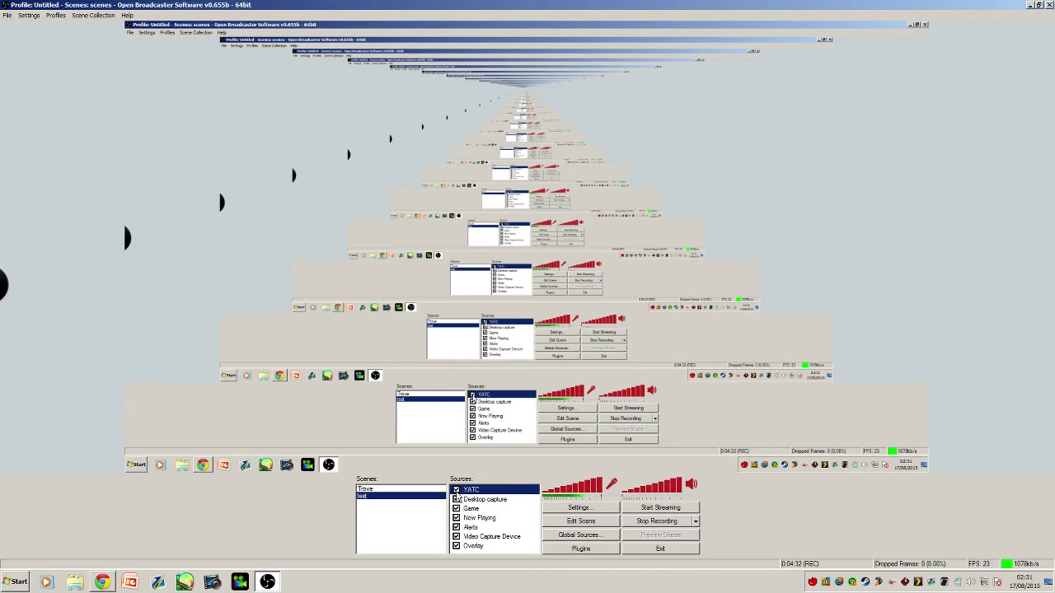
left_click(455, 499)
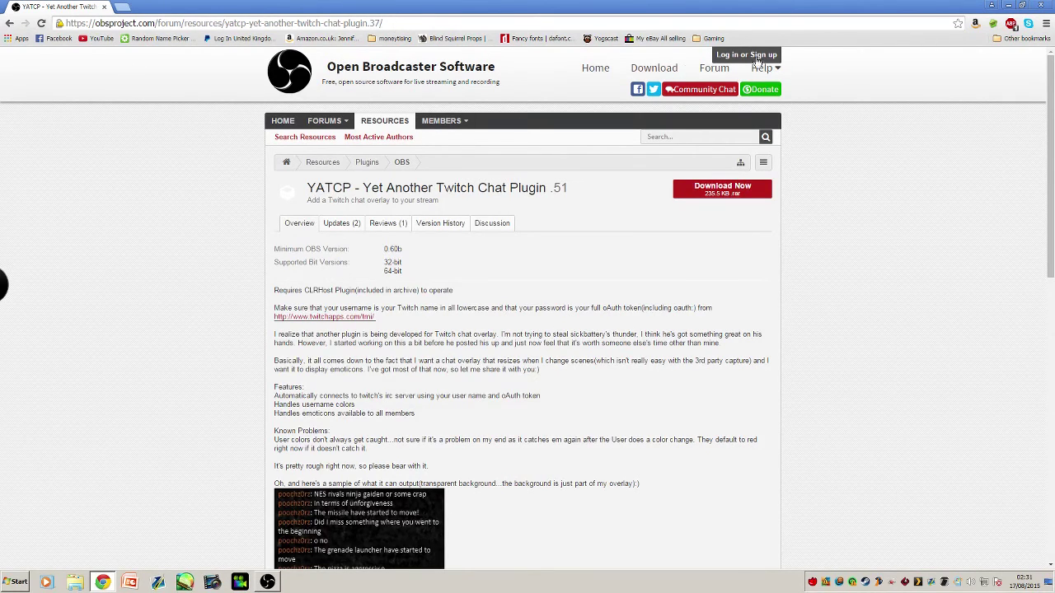
Step: Open the Twitch channel from the Gaming bookmarks and show its chat
left_click(711, 38)
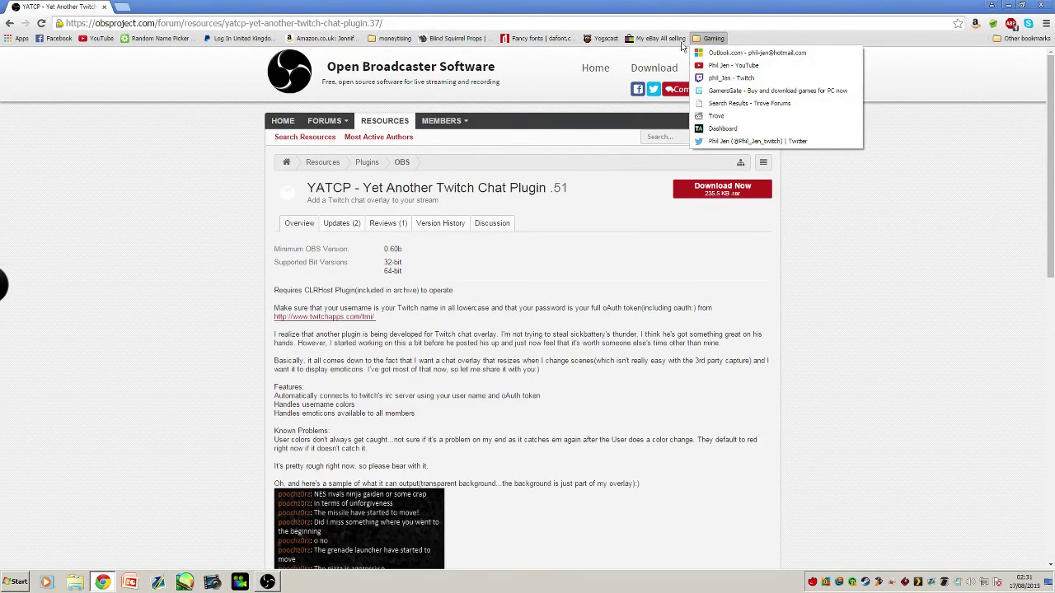
left_click(734, 79)
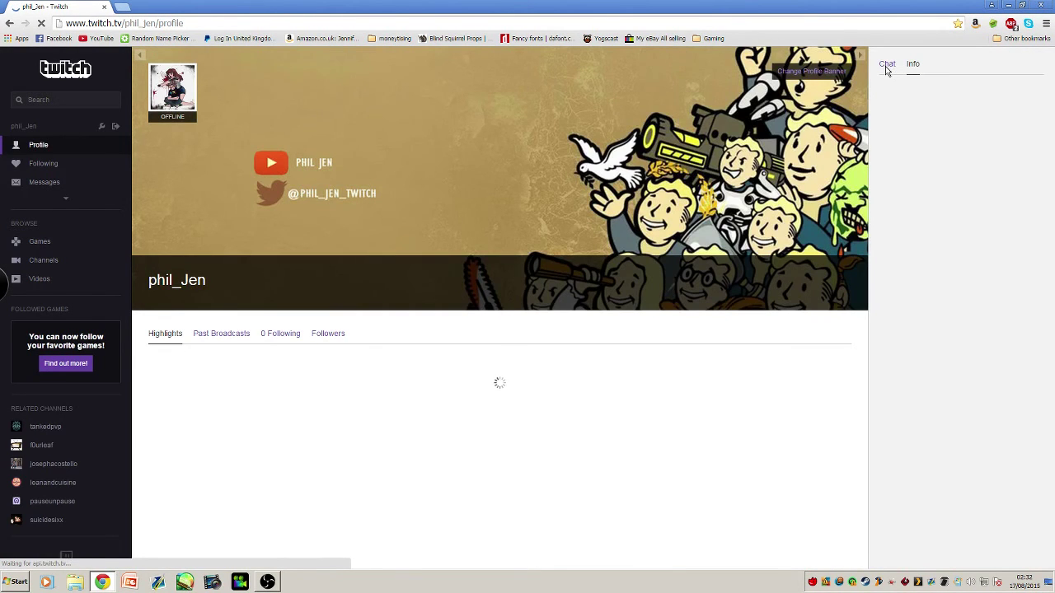
left_click(887, 66)
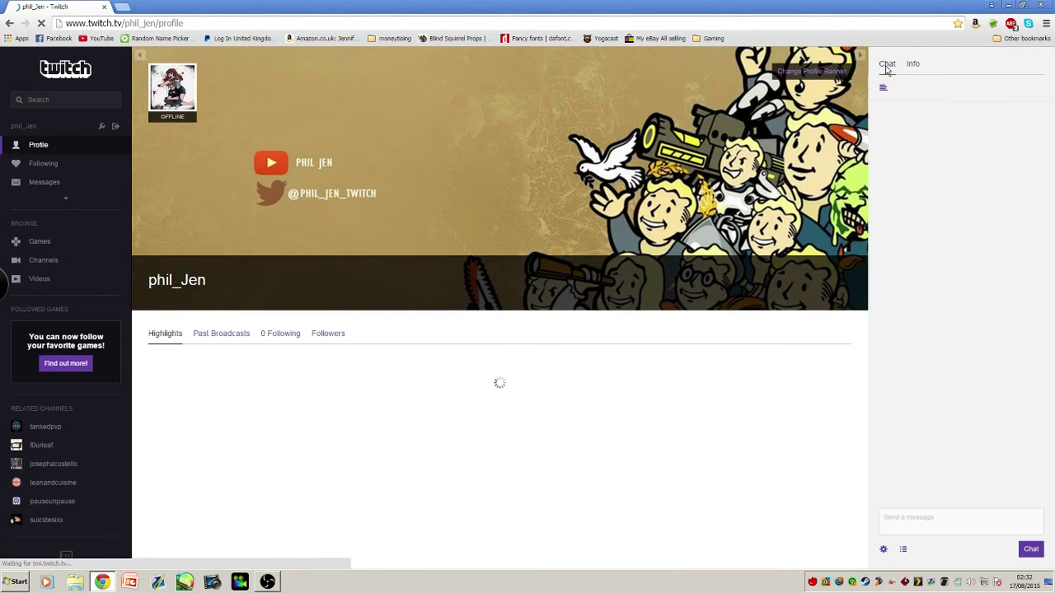
Step: Send 'Test test test' with sad-face, RedCoat, BCWarrior and heart emotes to the chat
left_click(932, 529)
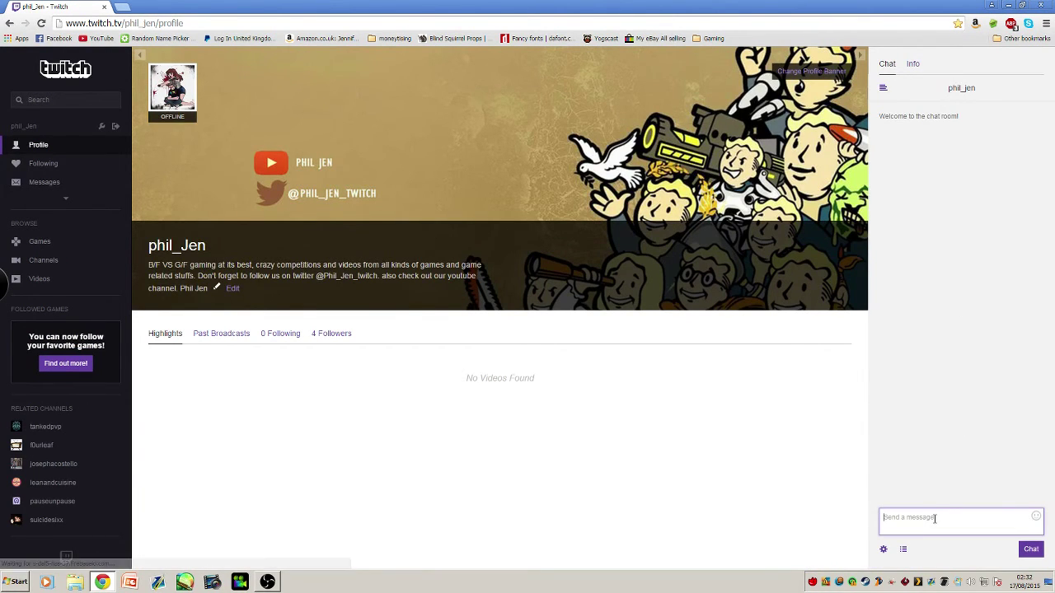
type("Test test test")
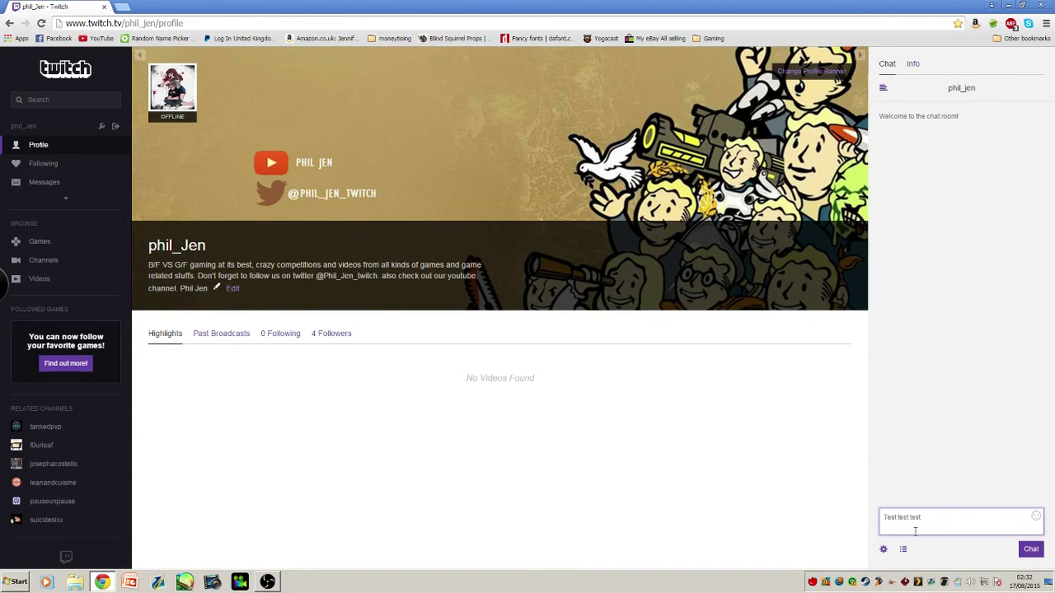
left_click(1035, 518)
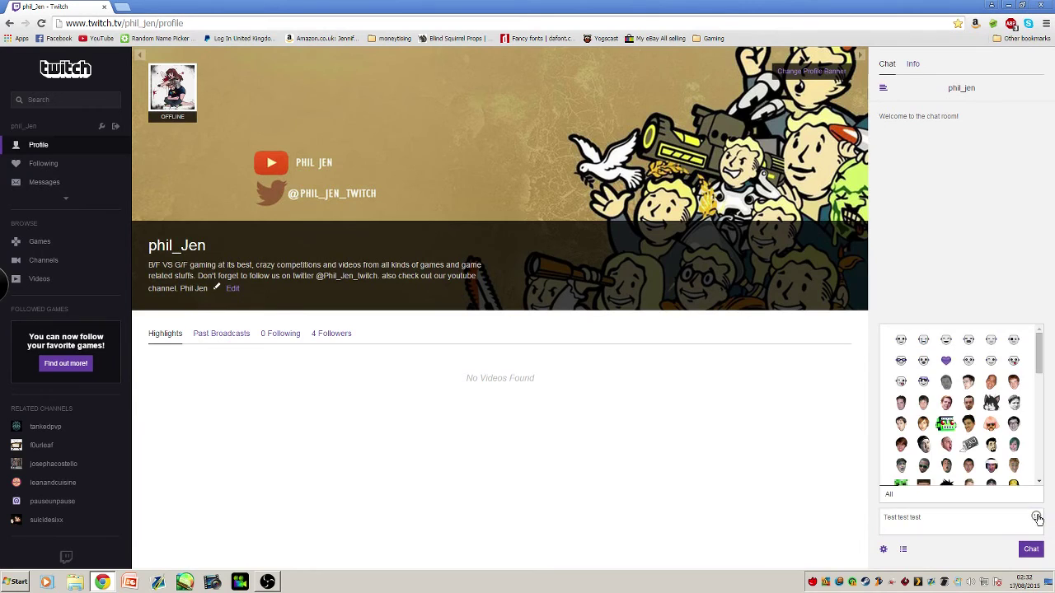
left_click(925, 340)
left_click(969, 382)
left_click(991, 426)
left_click(946, 361)
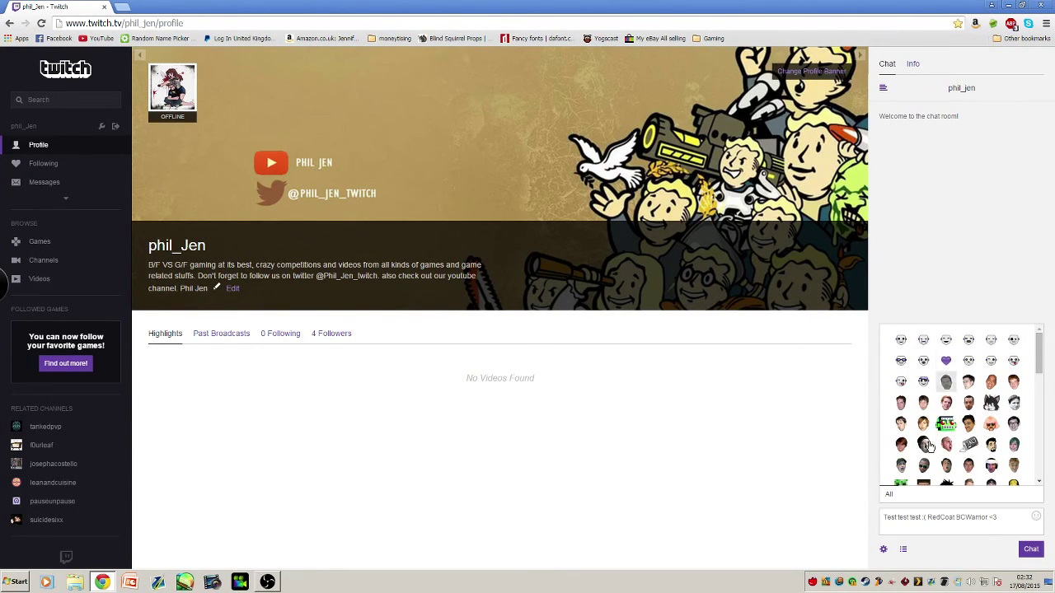
left_click(1031, 549)
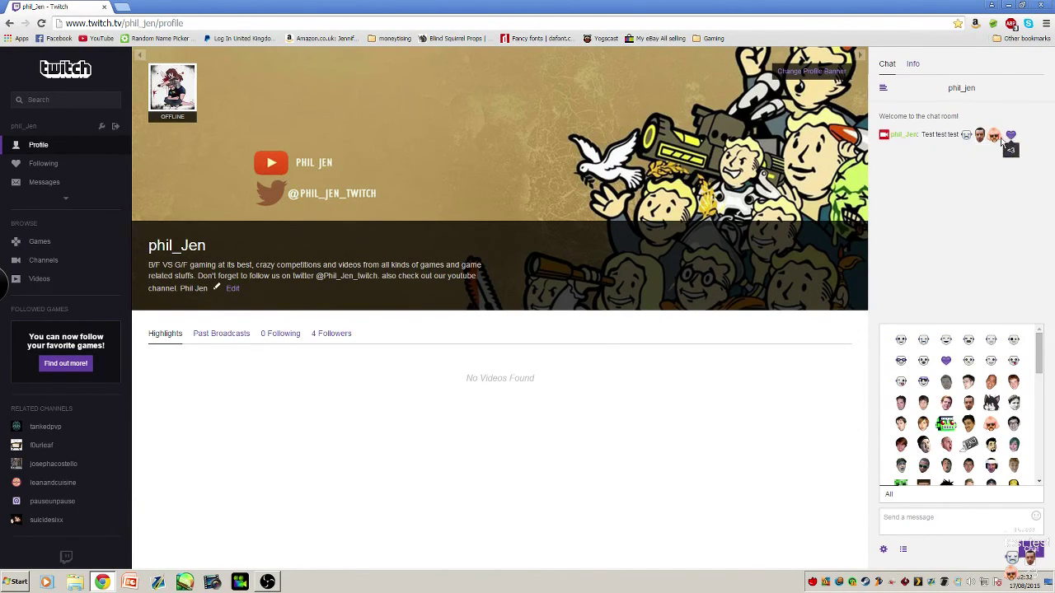
Step: Return to OBS and uncheck the Desktop capture source in the Sources list
left_click(267, 582)
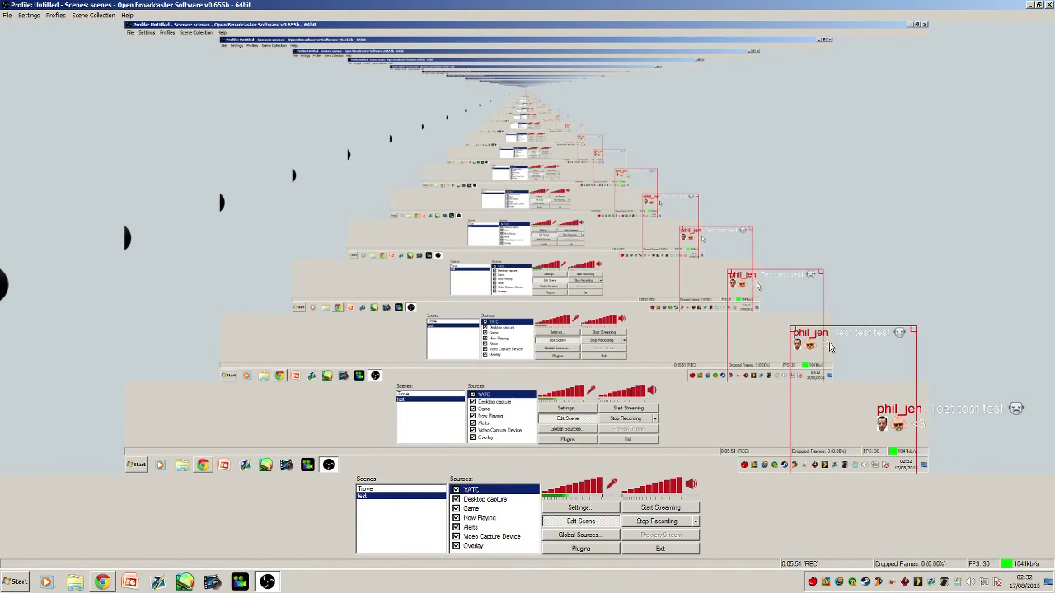
left_click(456, 500)
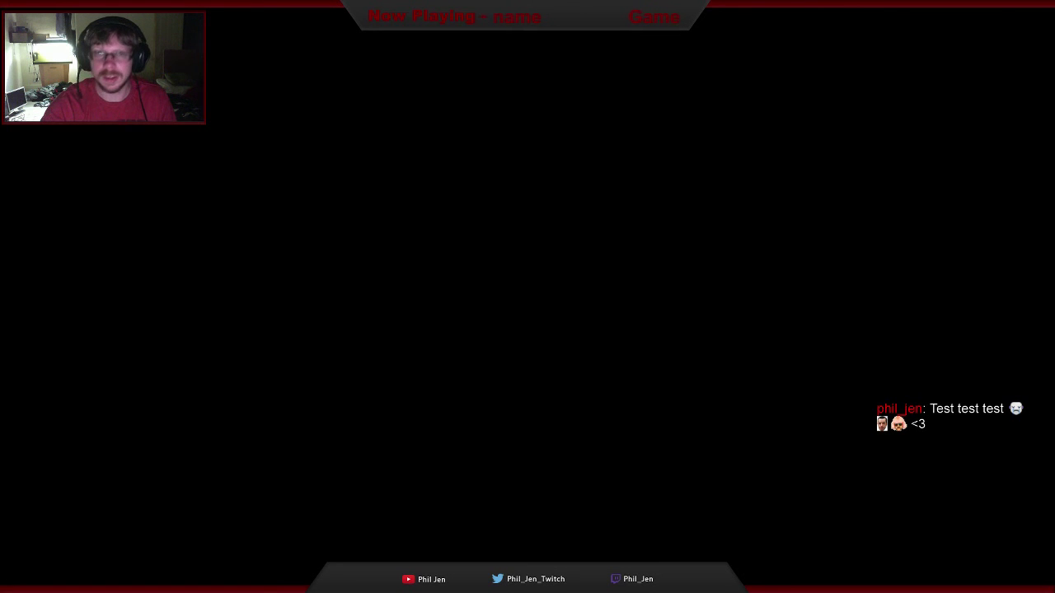